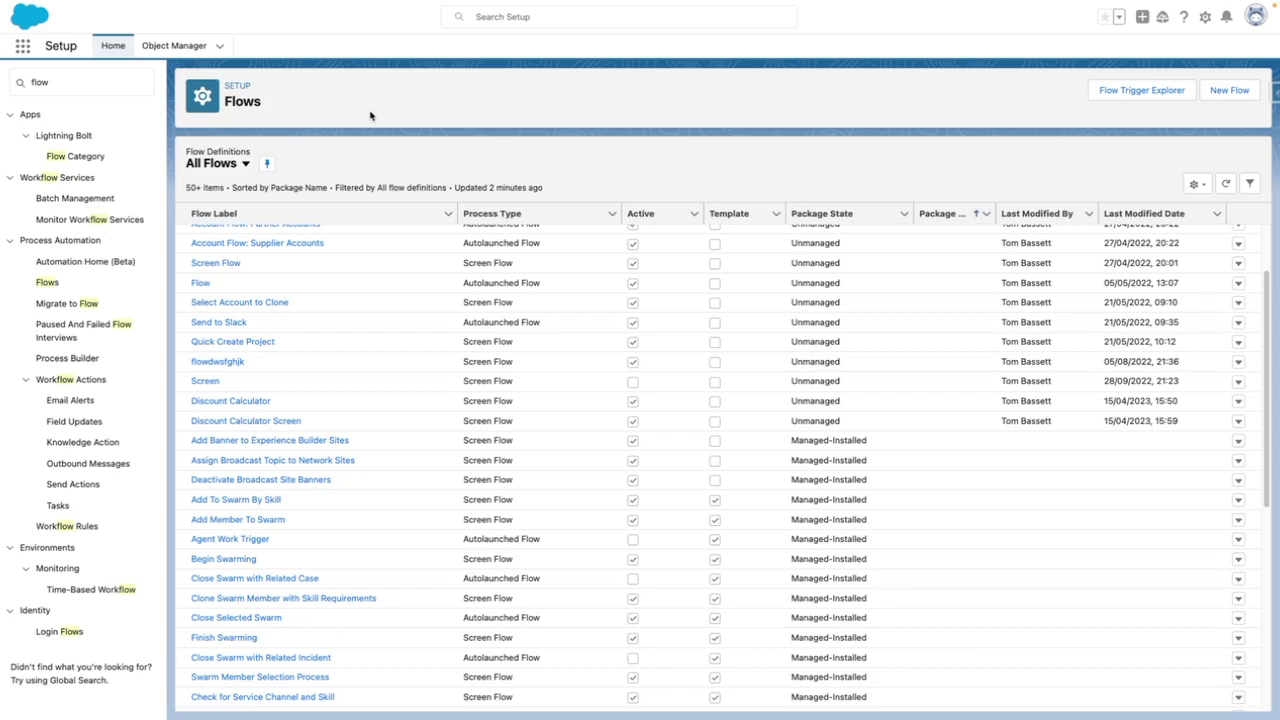
Step: Find the Process Automation Settings page in Setup and check the Opt in to Reactive Screens Beta option
left_click(77, 88)
key("BackSpace")
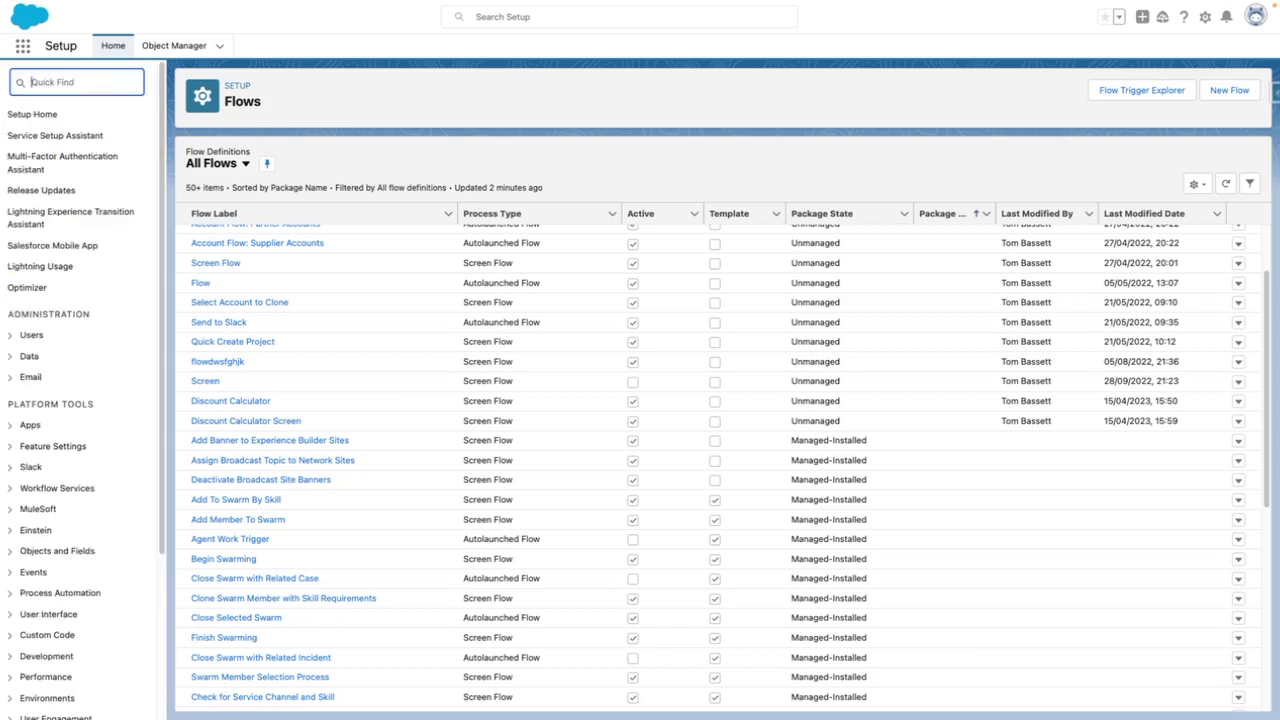
type("process aut")
left_click(98, 297)
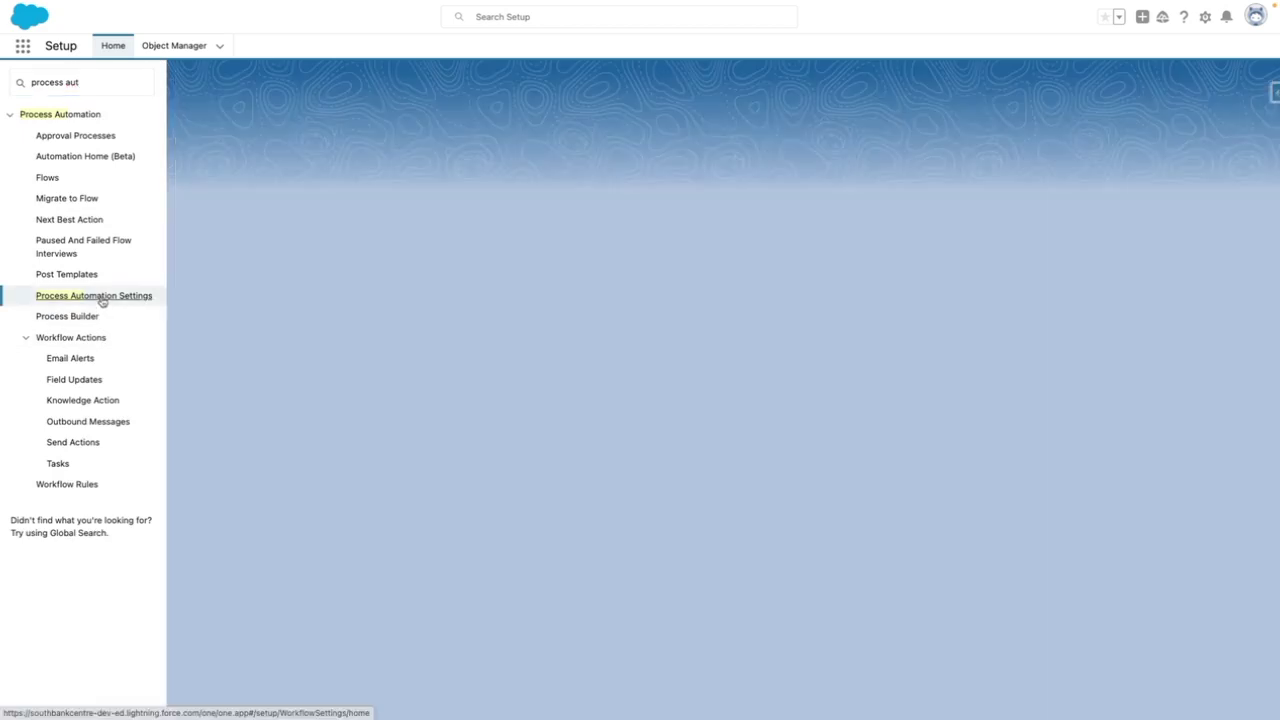
scroll(553, 500, "down", 1)
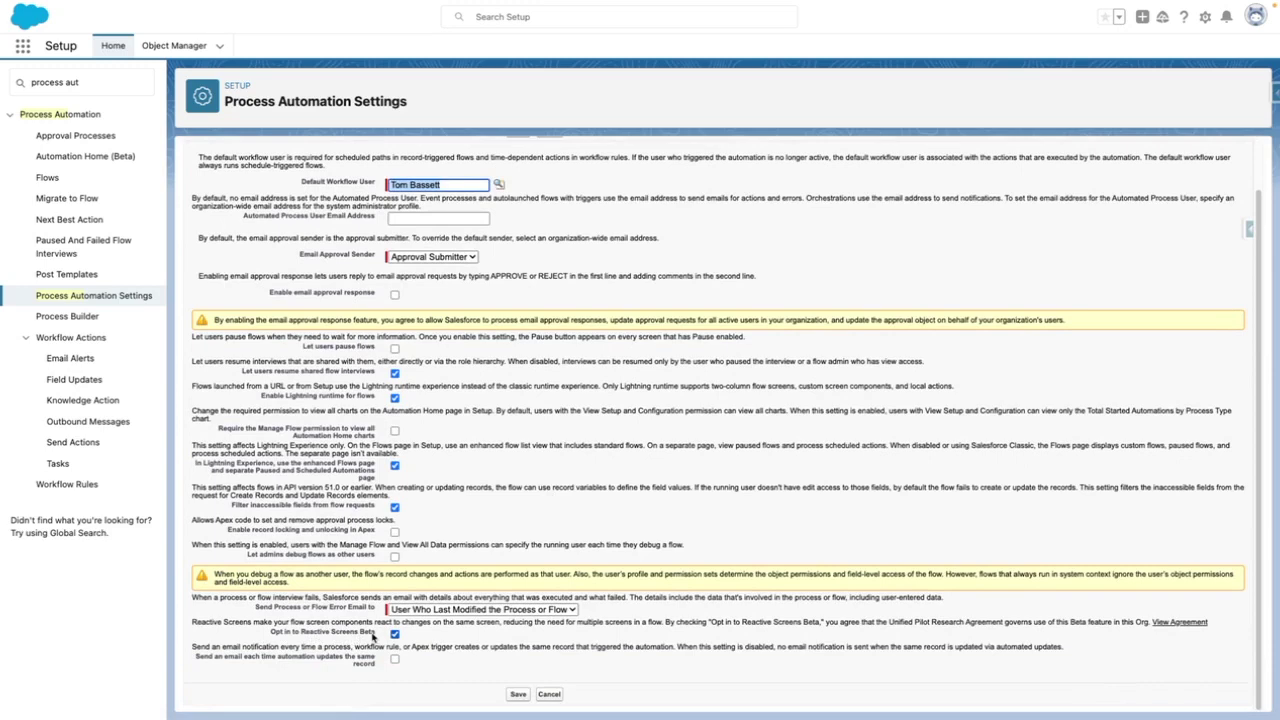
Step: Search Setup for "flow" and open the Flows list
left_click(69, 88)
key("ctrl+a")
type("flo")
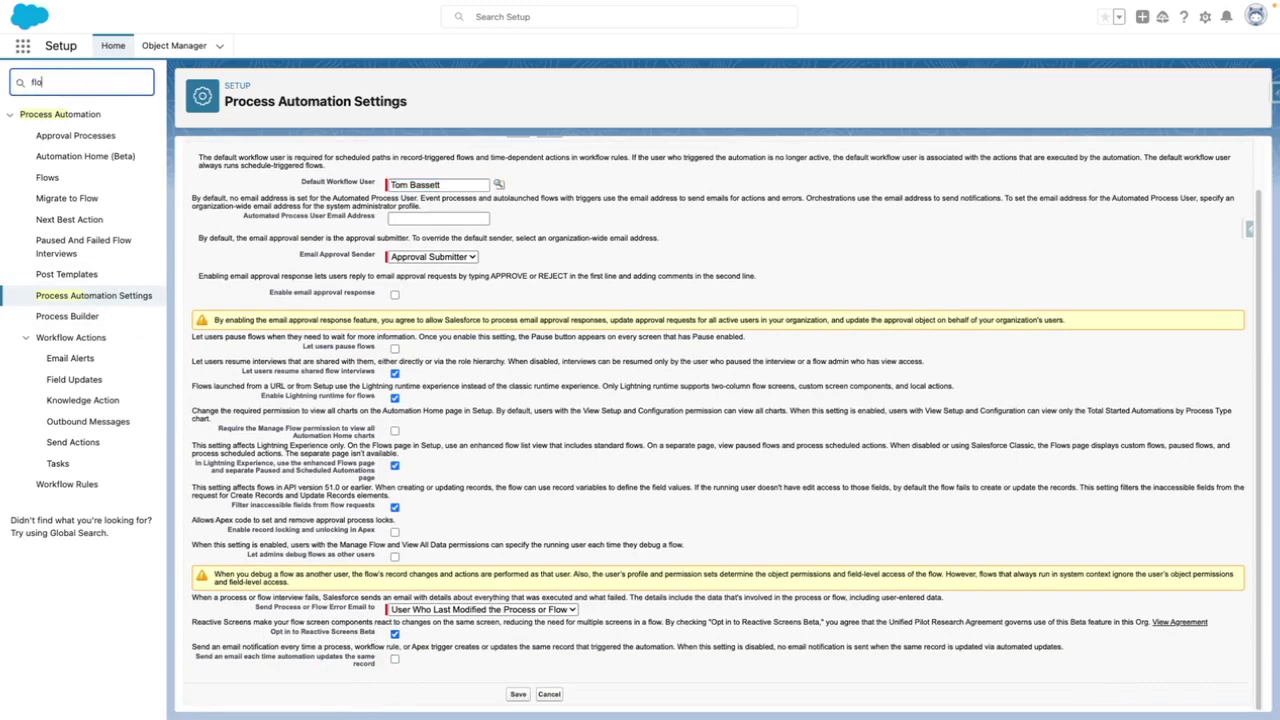
type("w")
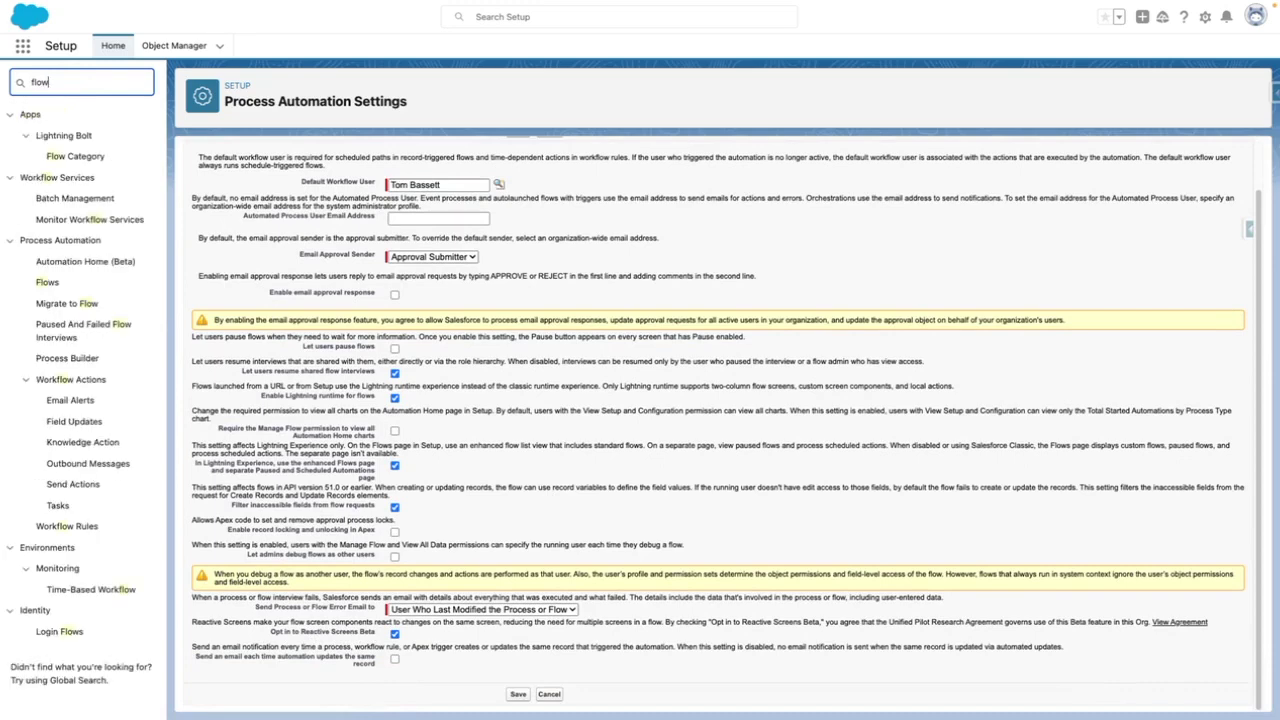
left_click(47, 284)
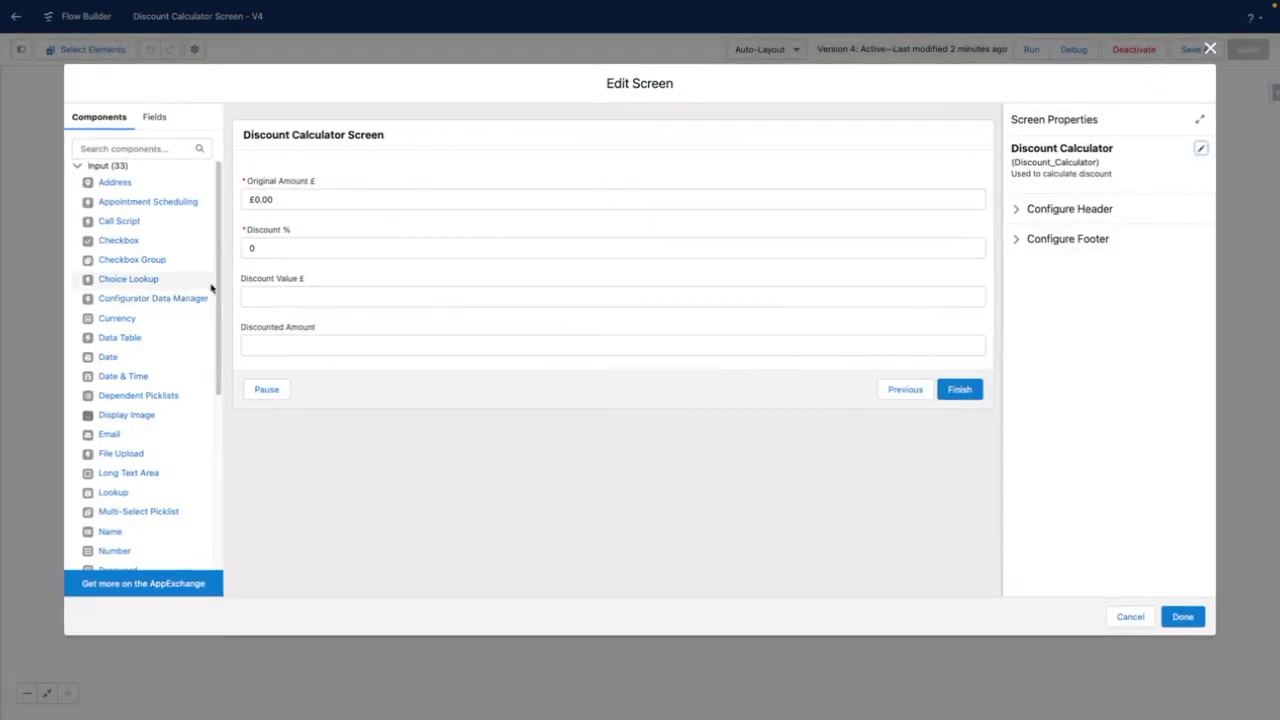
Step: Review the label, default value and decimal places of the Original Amount, Discount % and Discount Value components on the Discount Calculator screen
left_click(311, 193)
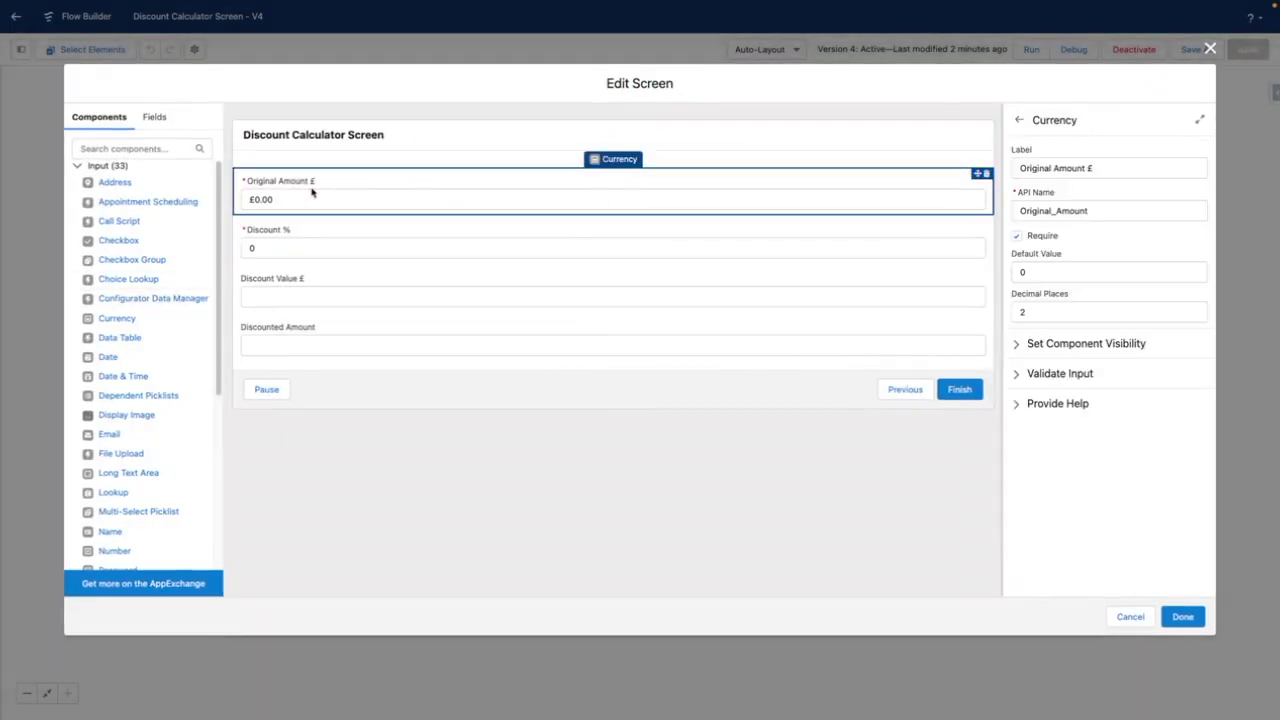
double_click(1034, 313)
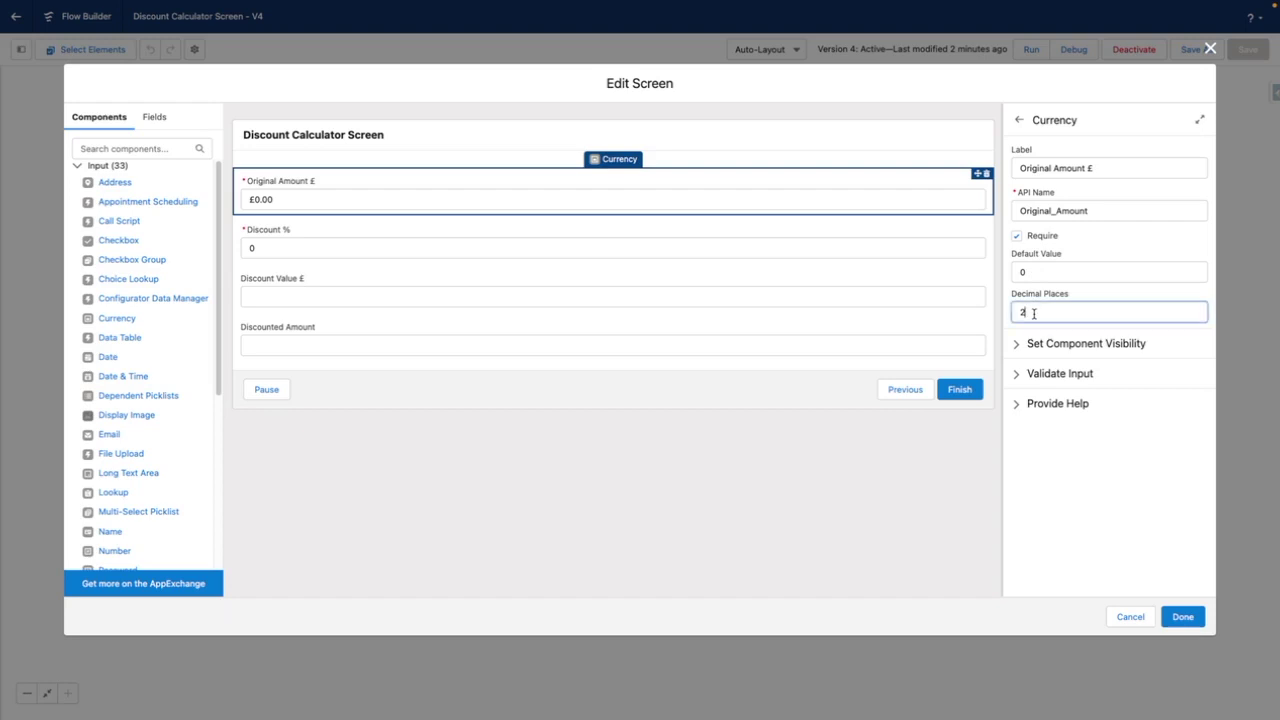
left_click(640, 249)
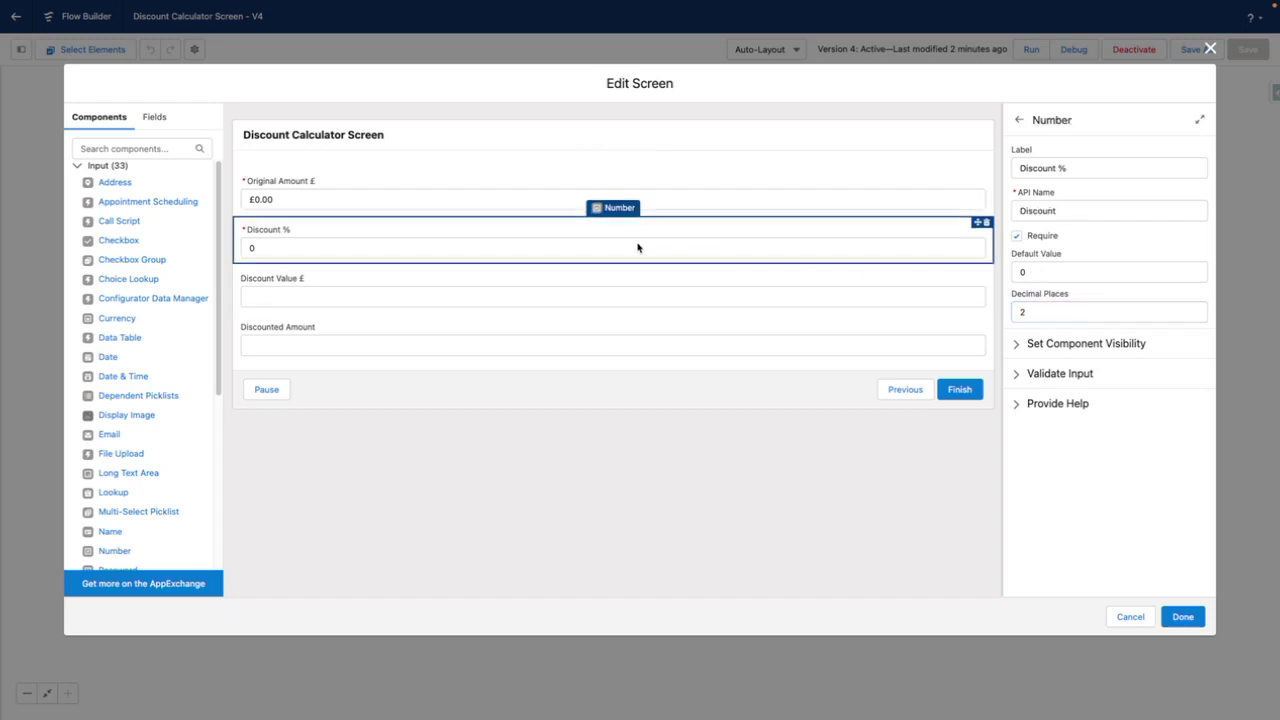
left_click(1044, 312)
left_click(785, 306)
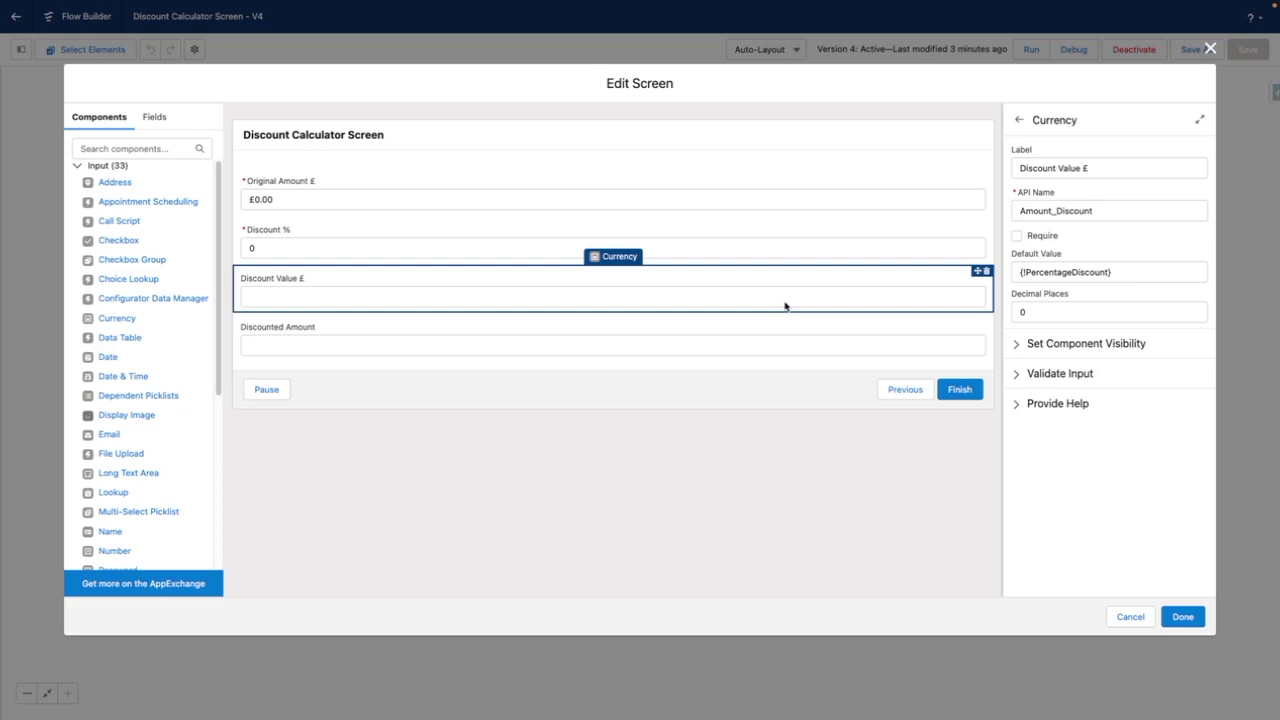
Step: Relabel the Discounted Amount currency component as "Discounted Amount £" and finish editing the screen
left_click(779, 342)
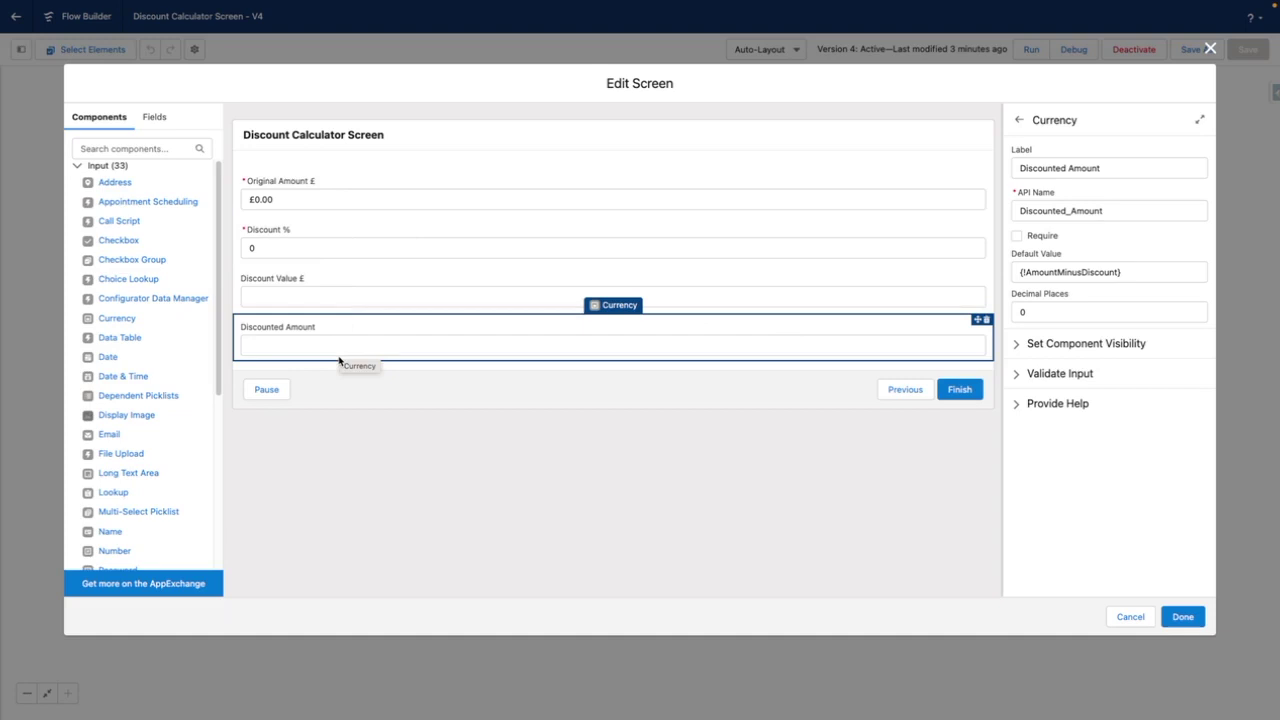
left_click(1139, 168)
type("£")
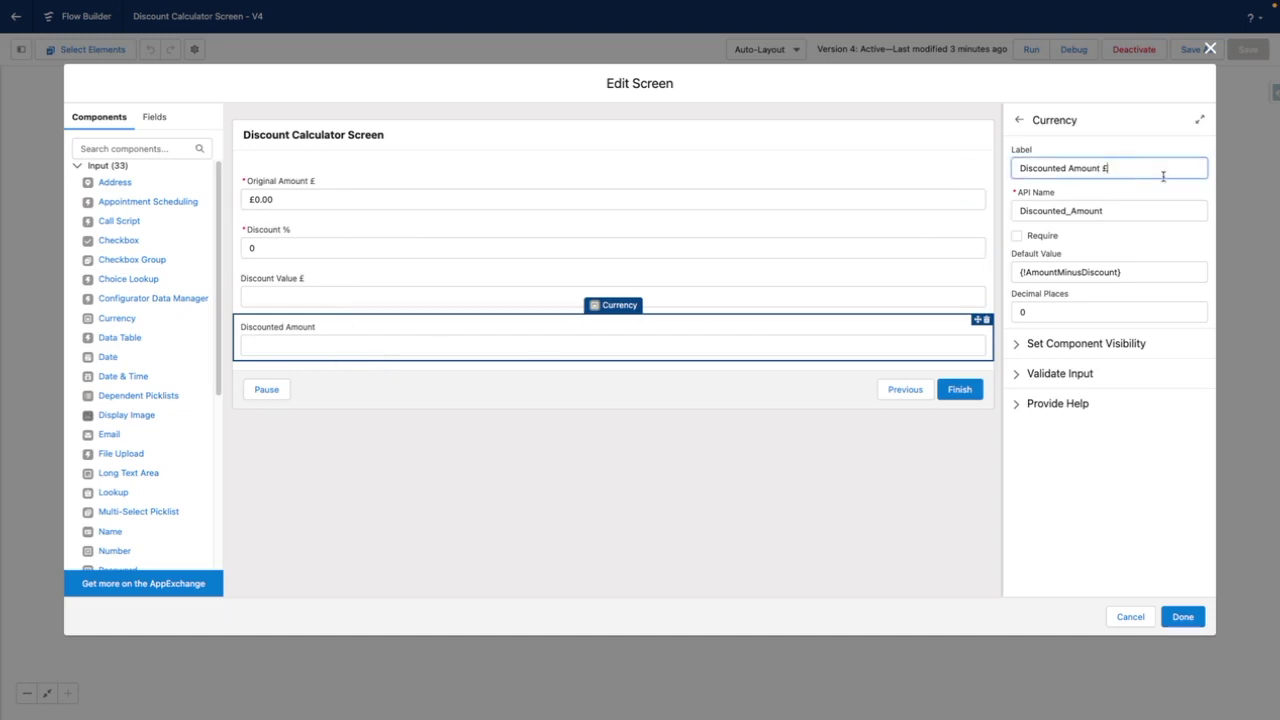
double_click(1147, 208)
left_click(1140, 233)
left_click(1182, 617)
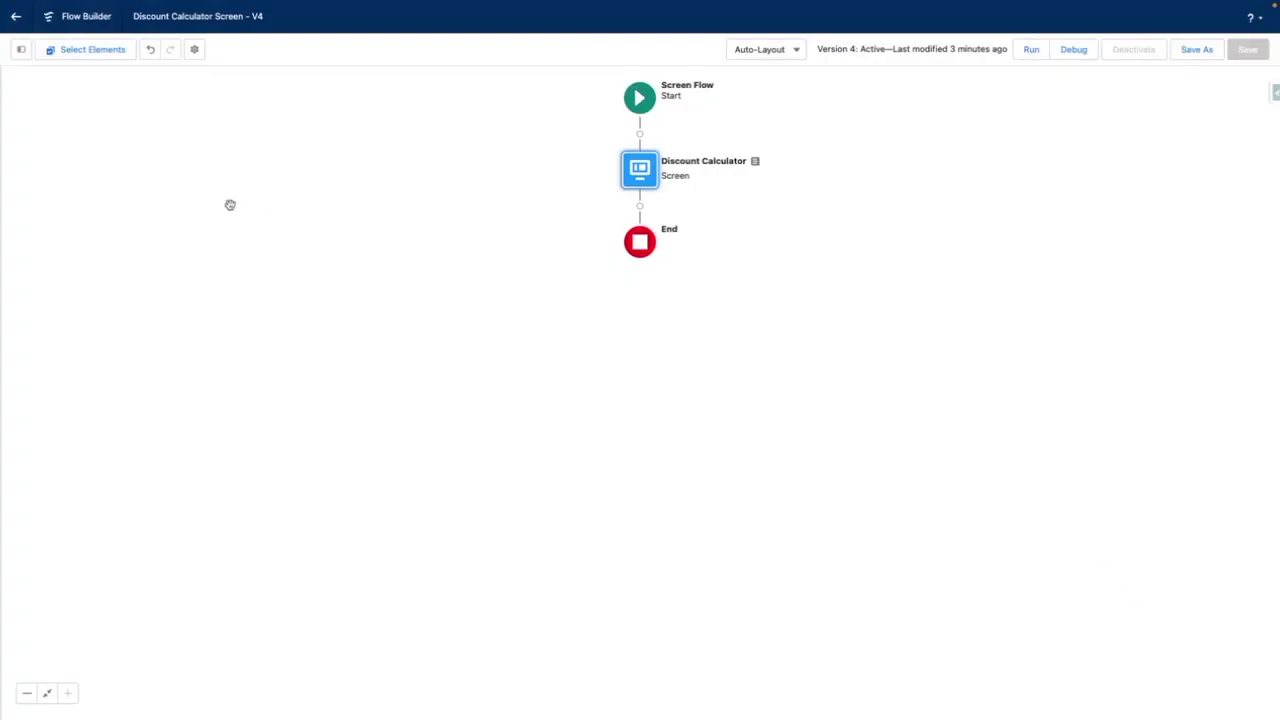
Step: Inspect the PercentageDiscount and AmountMinusDiscount formula resources of the flow
left_click(20, 49)
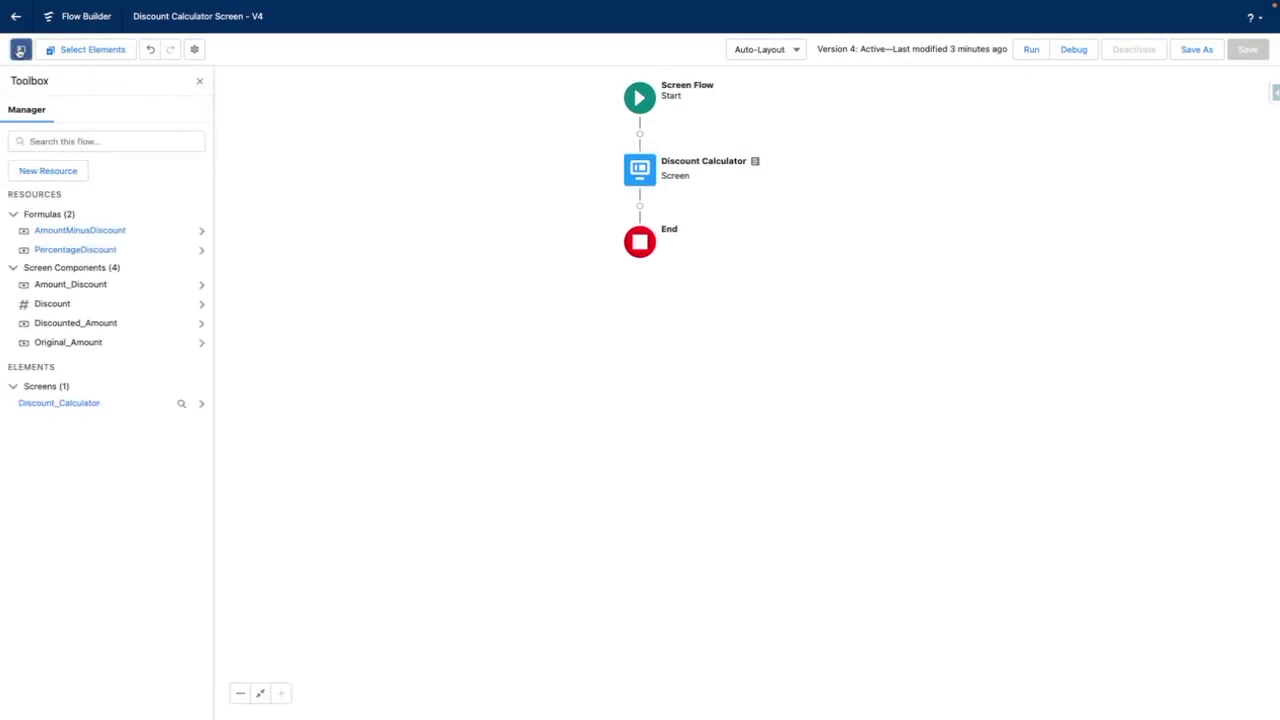
left_click(86, 250)
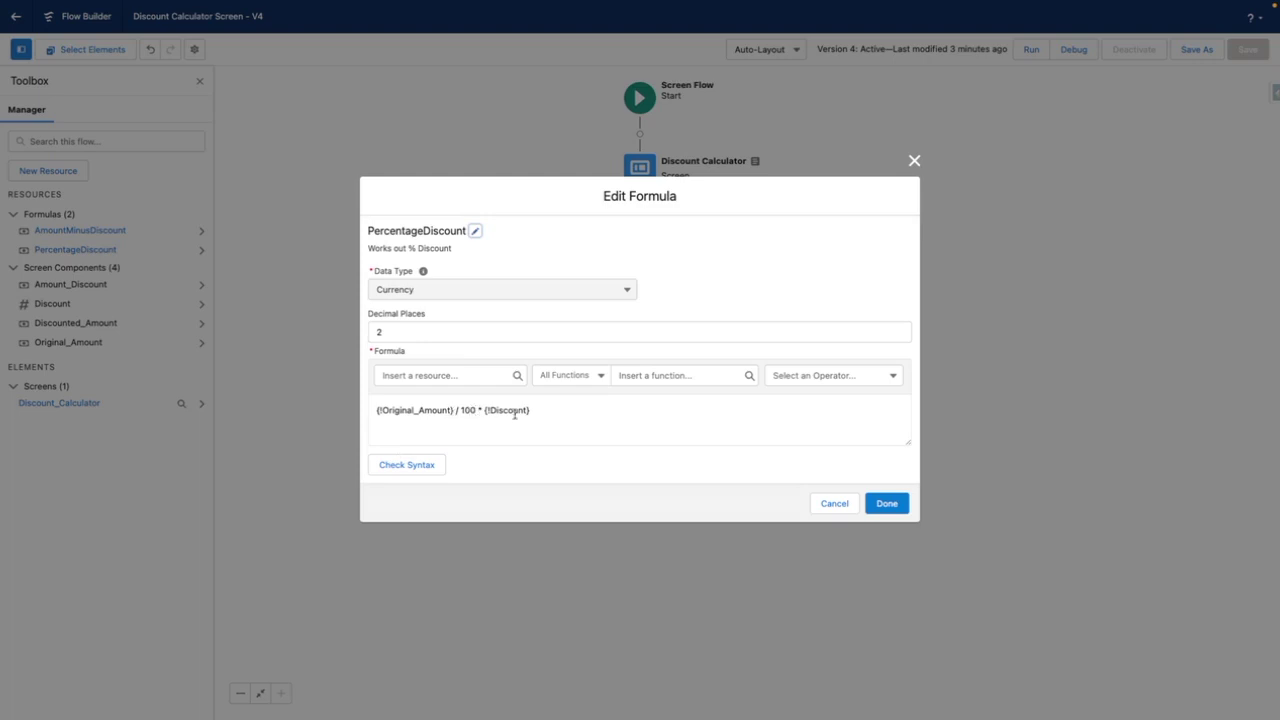
left_click(570, 410)
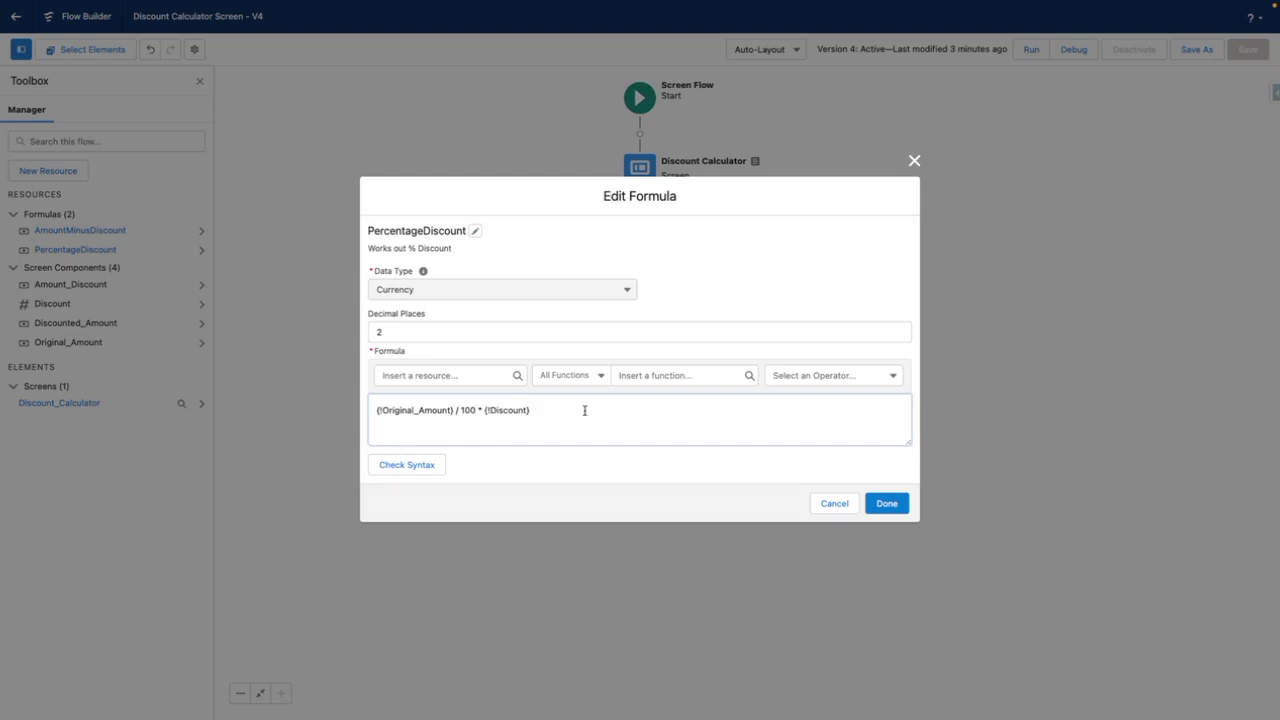
left_click(836, 503)
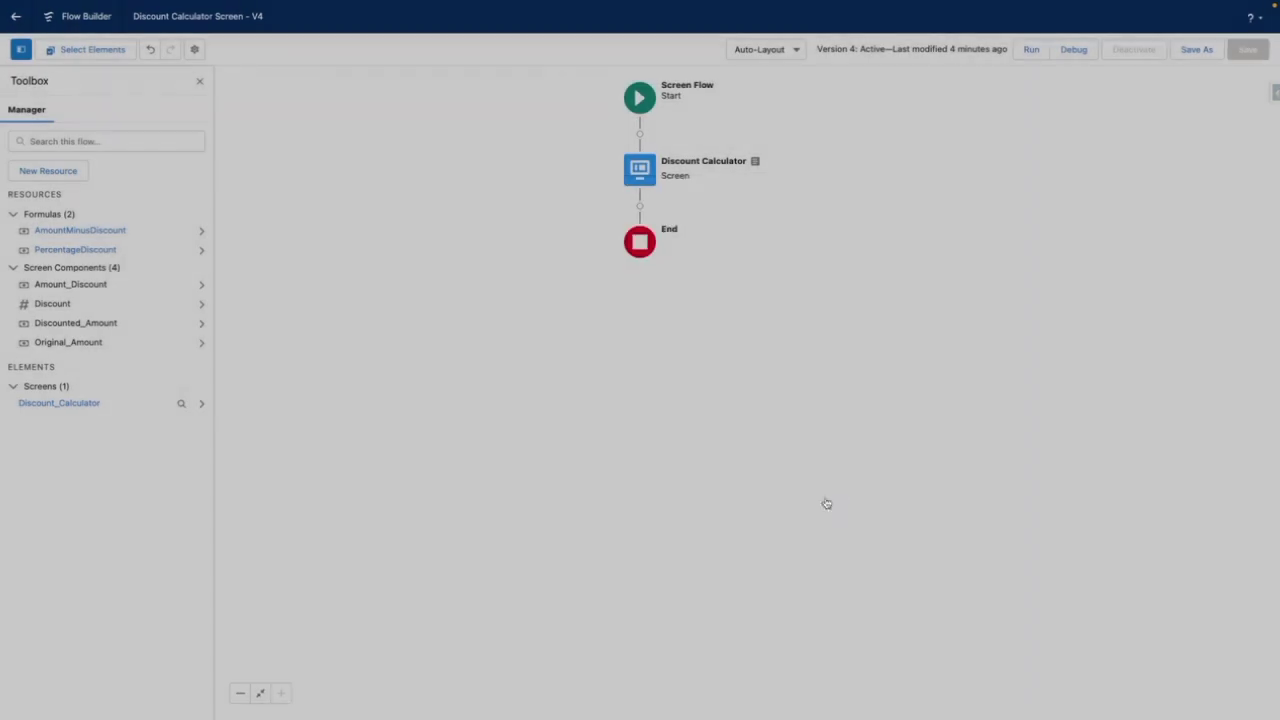
left_click(71, 231)
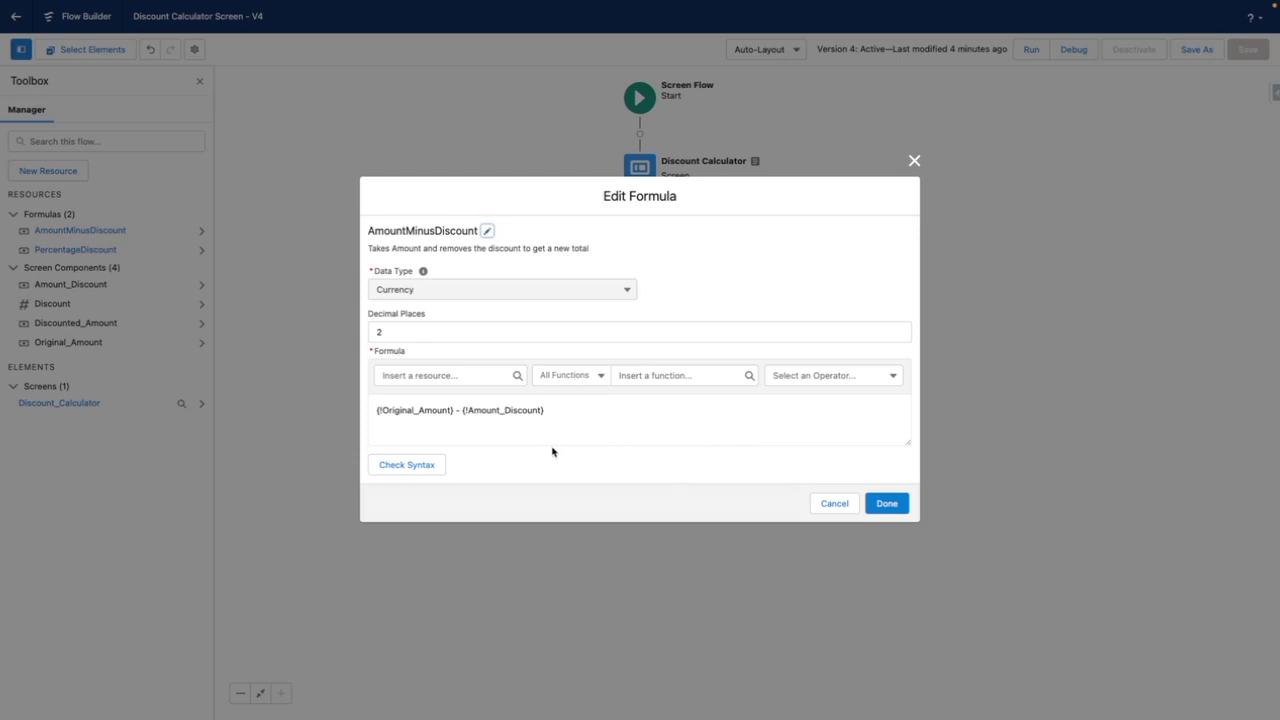
left_click(885, 502)
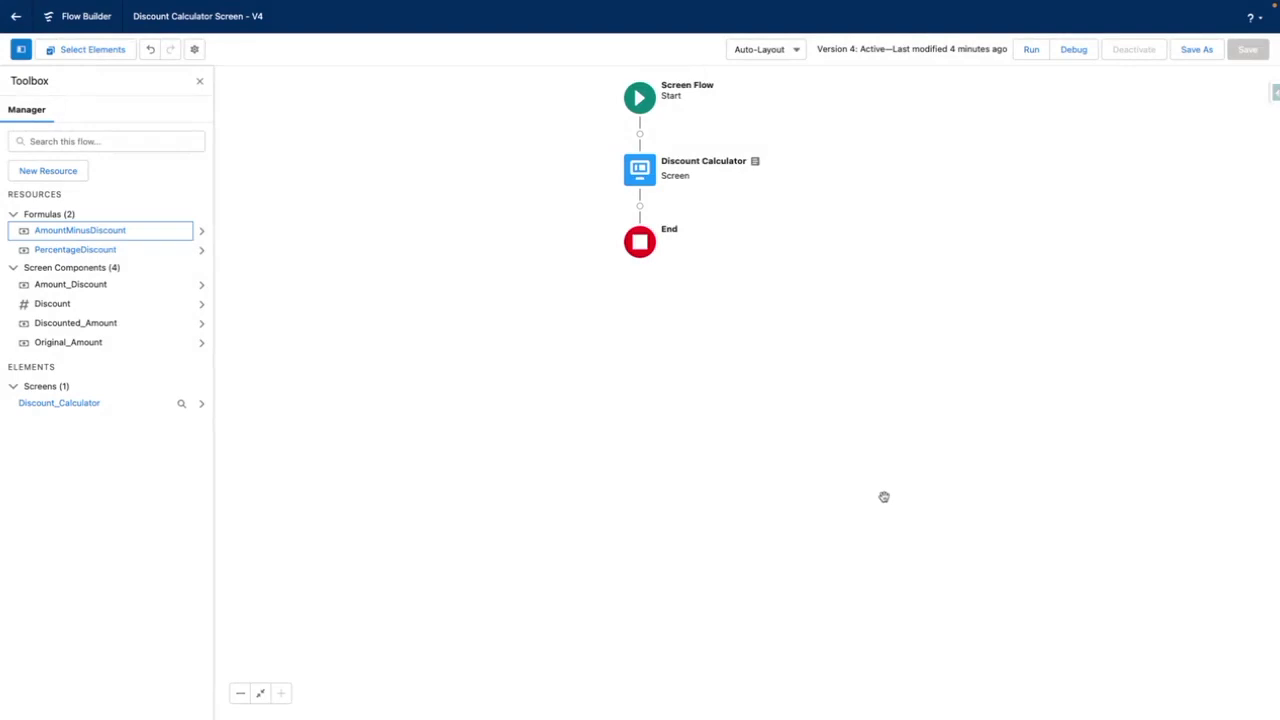
Step: Save the flow as a new version and activate it
left_click(1186, 49)
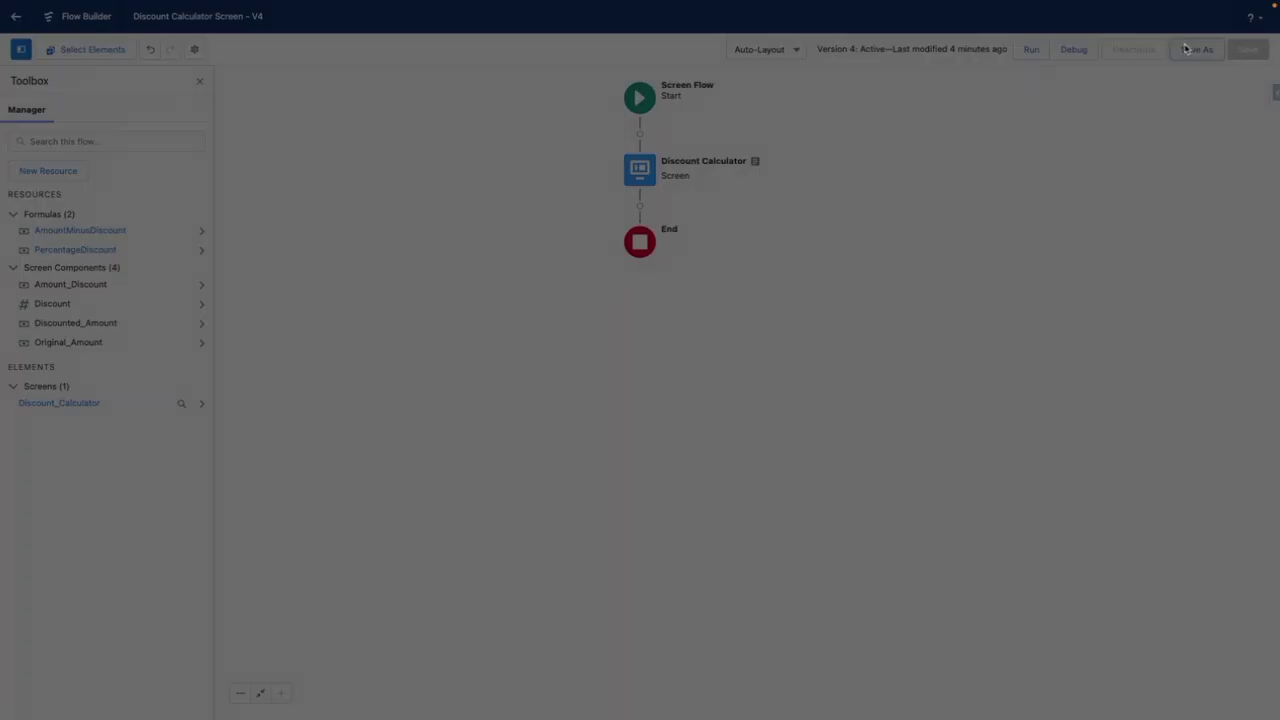
left_click(888, 459)
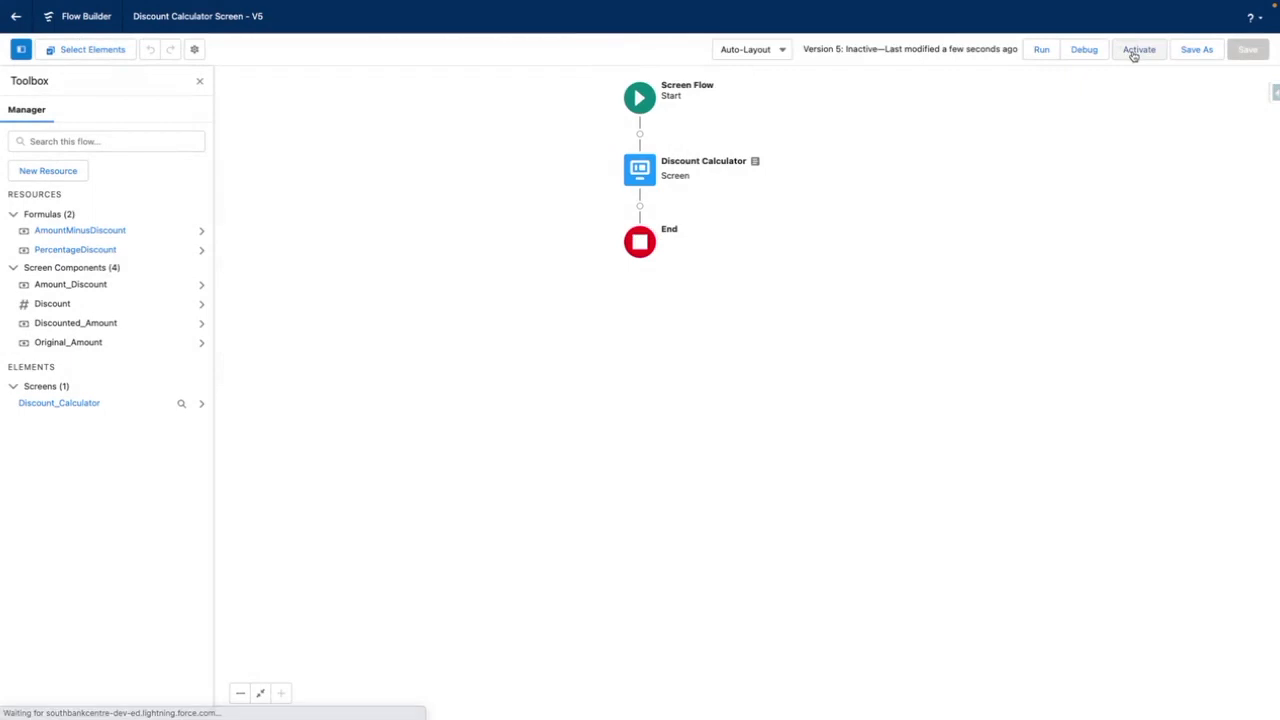
left_click(1136, 49)
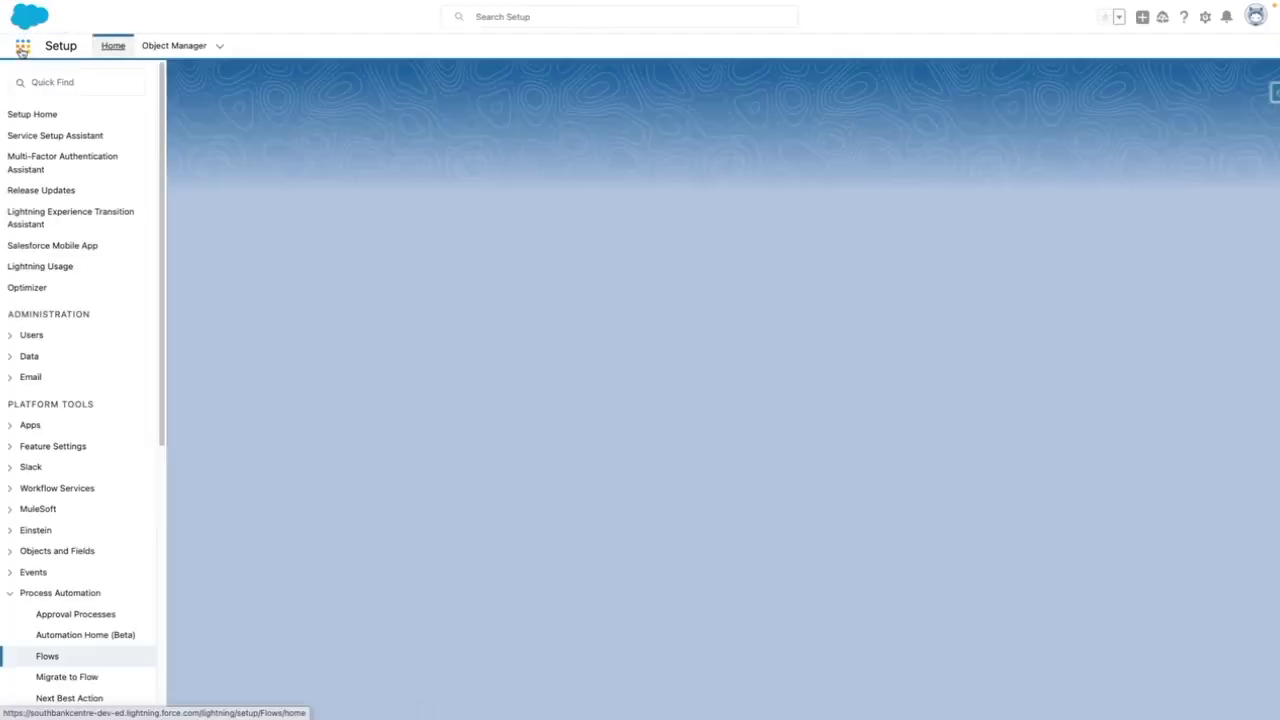
Step: Leave Setup and open the Home page by searching the App Launcher for "hom"
left_click(22, 48)
type("hom")
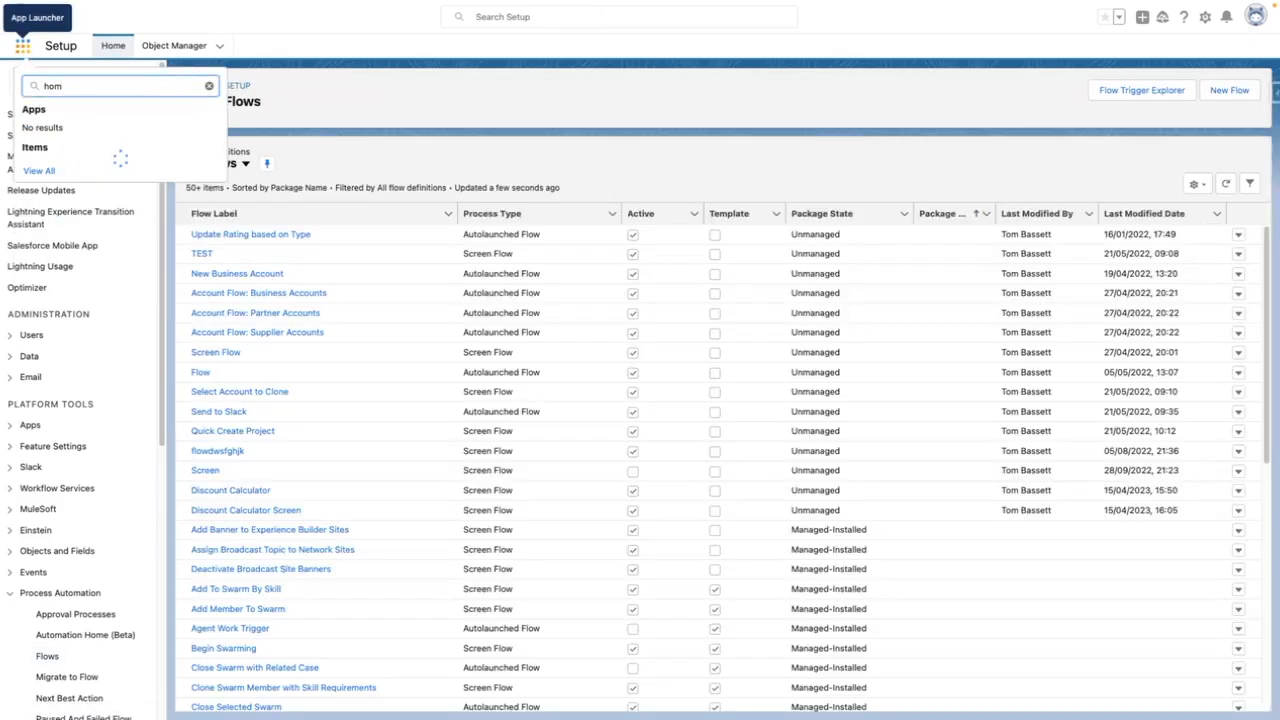
left_click(130, 190)
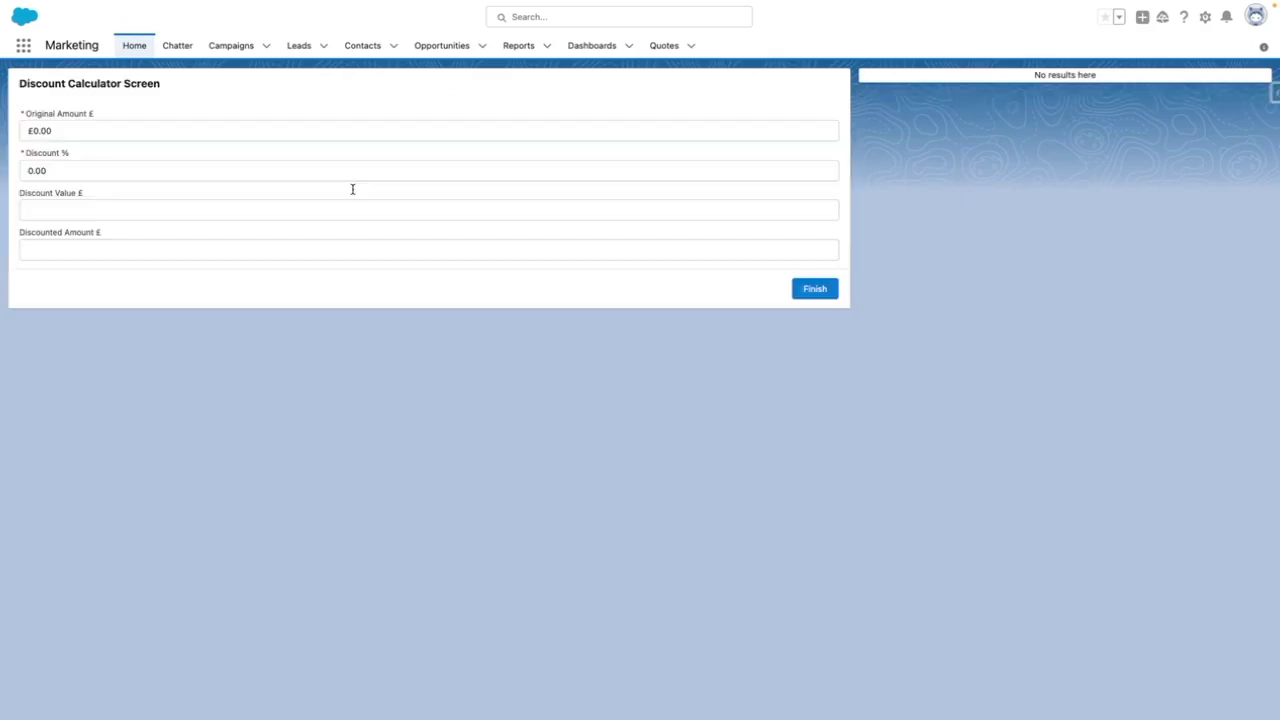
Step: Enter an Original Amount of £100,000 in the discount calculator and check the Discount Value and Discounted Amount fields
left_click(60, 130)
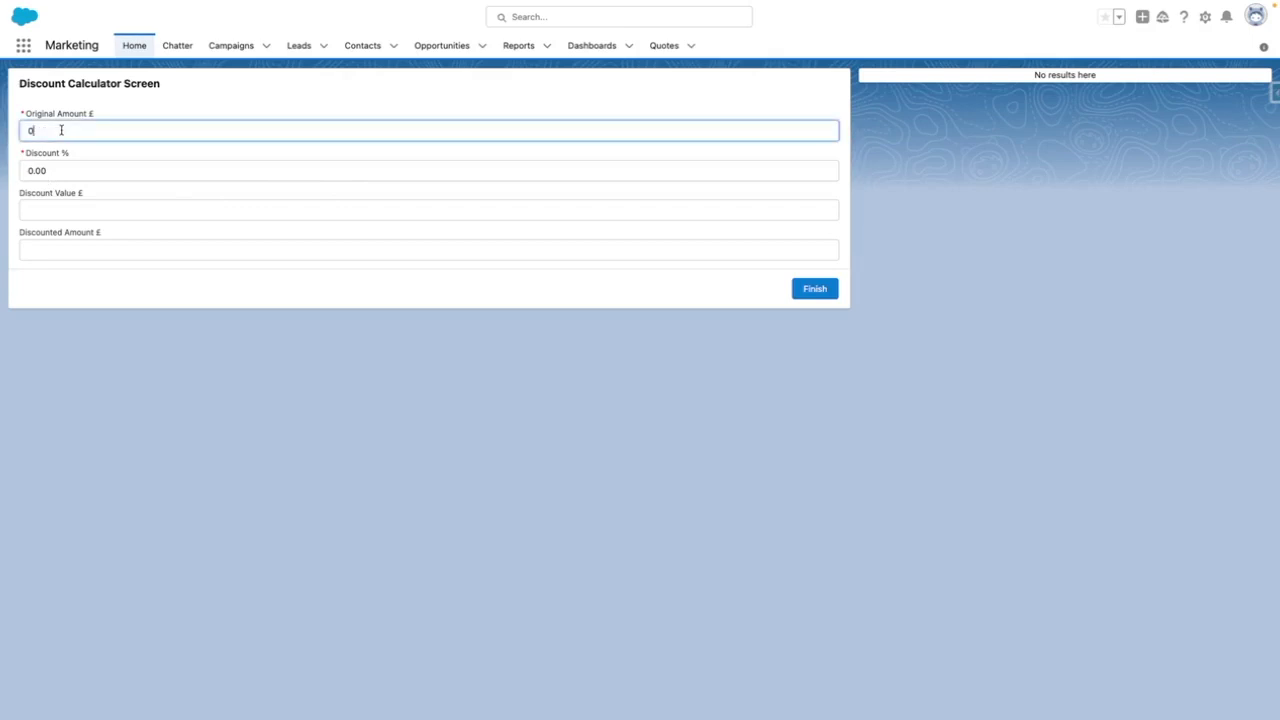
key("BackSpace")
type("100000")
left_click(63, 168)
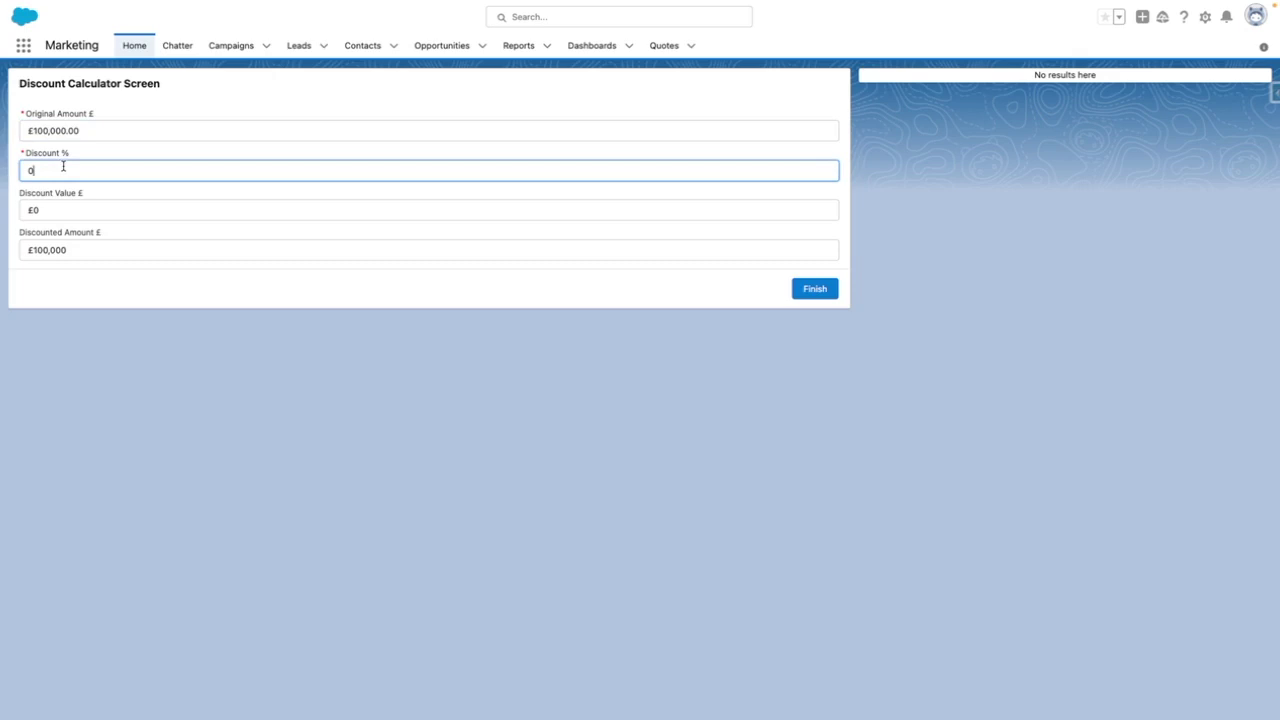
left_click(60, 211)
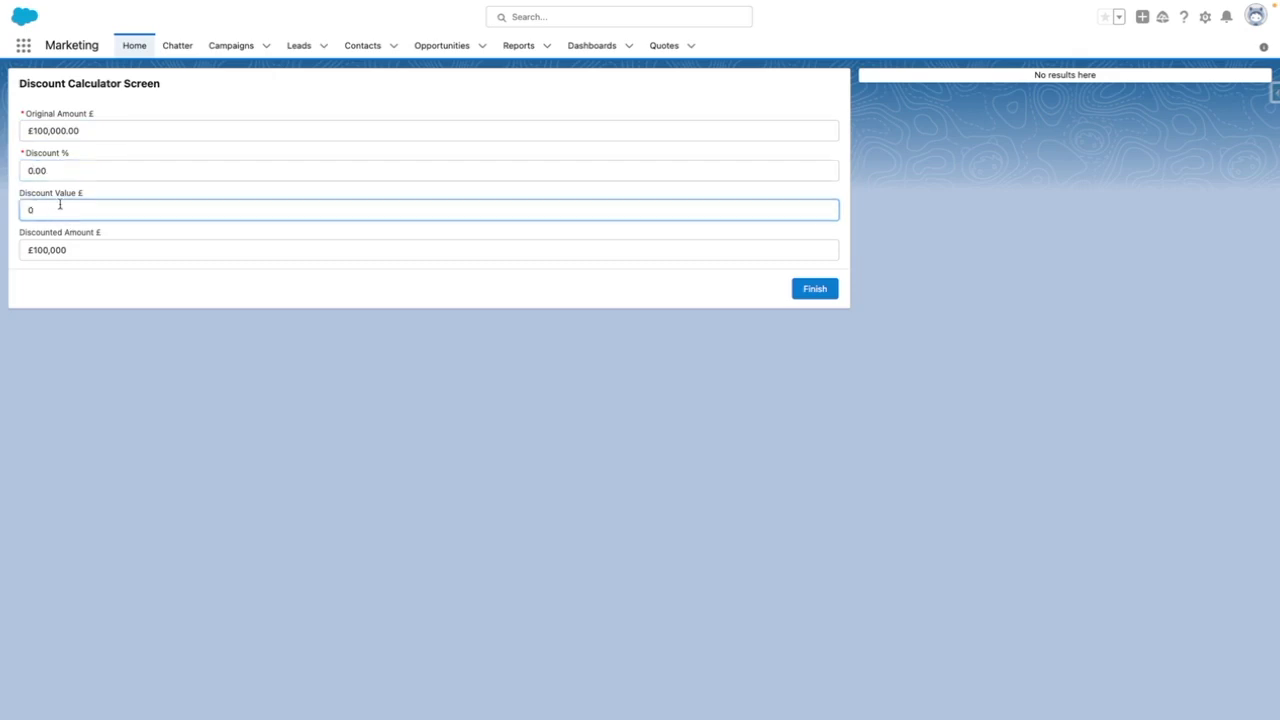
left_click(90, 249)
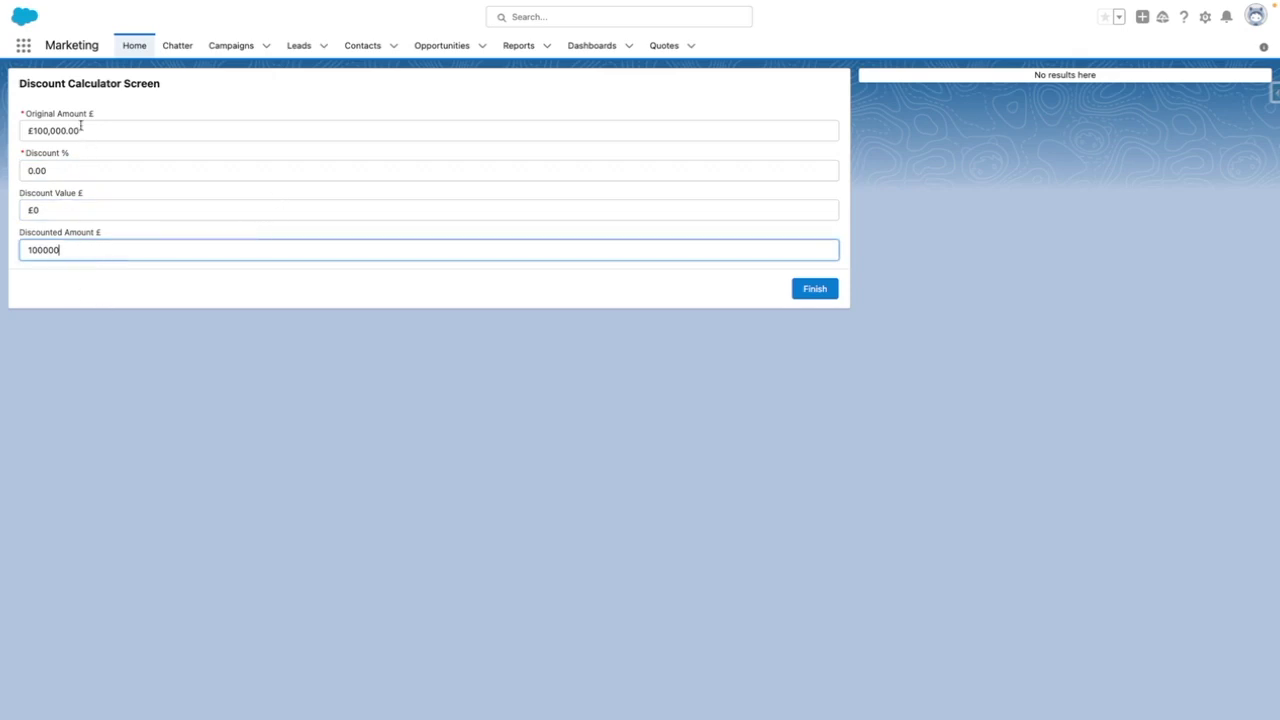
Step: Set the Discount % to 10 and check the recalculated Discount Value and Discounted Amount
left_click(57, 169)
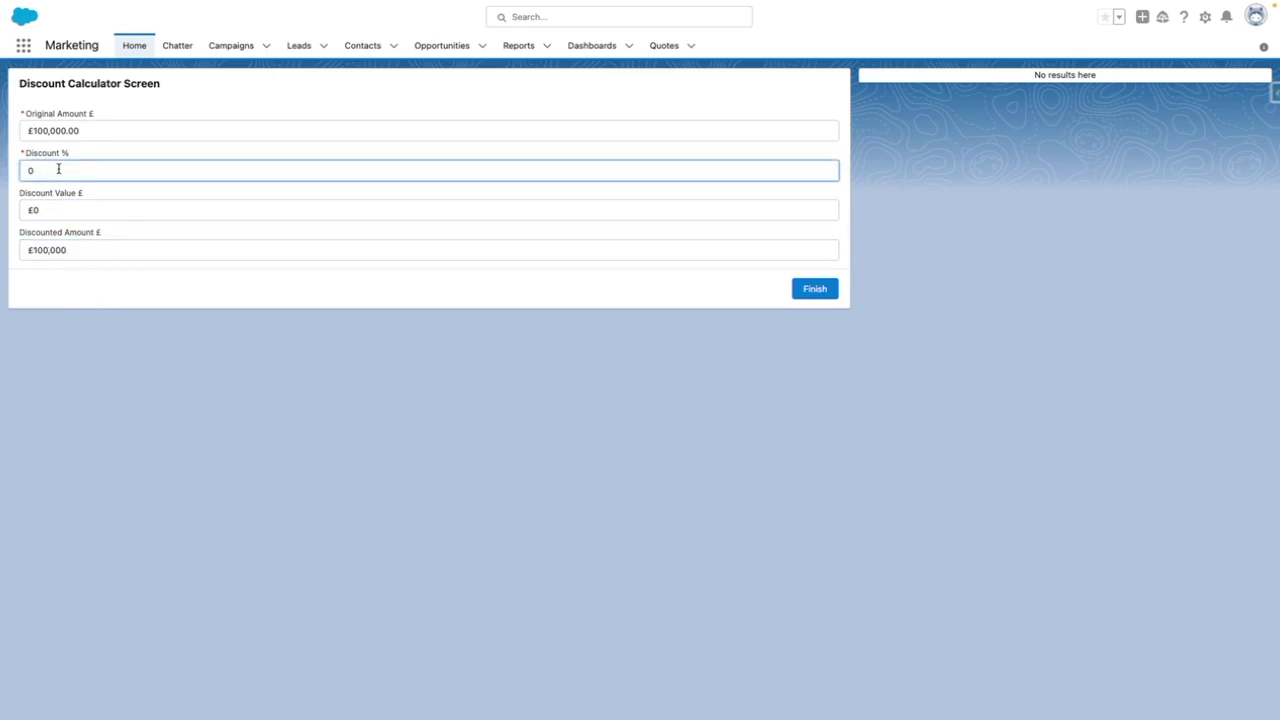
key("BackSpace")
type("10")
left_click(77, 211)
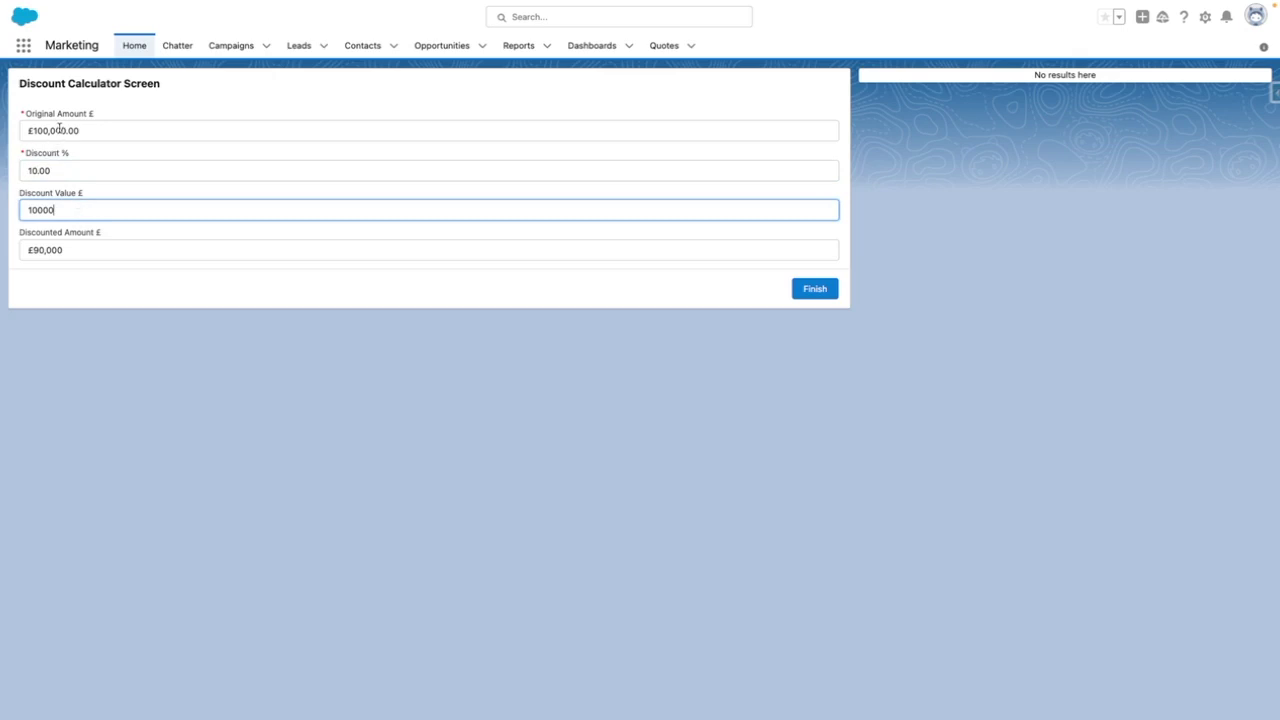
left_click(75, 250)
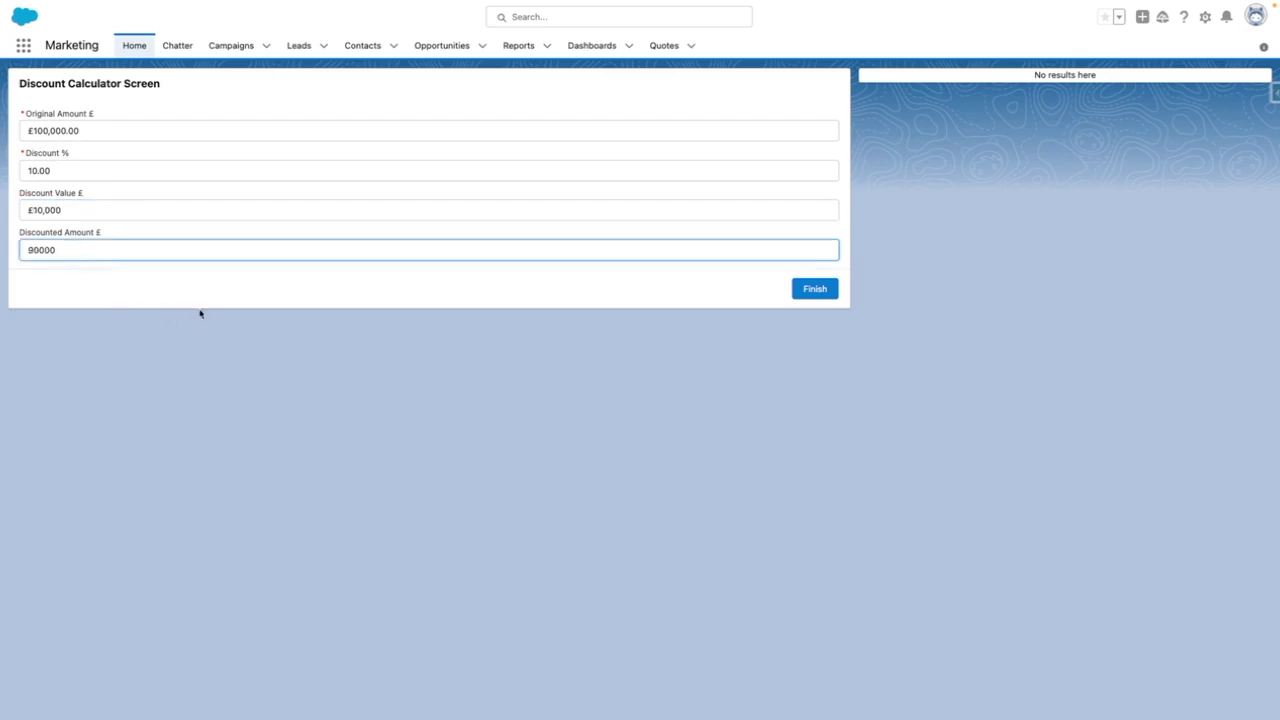
left_click(118, 424)
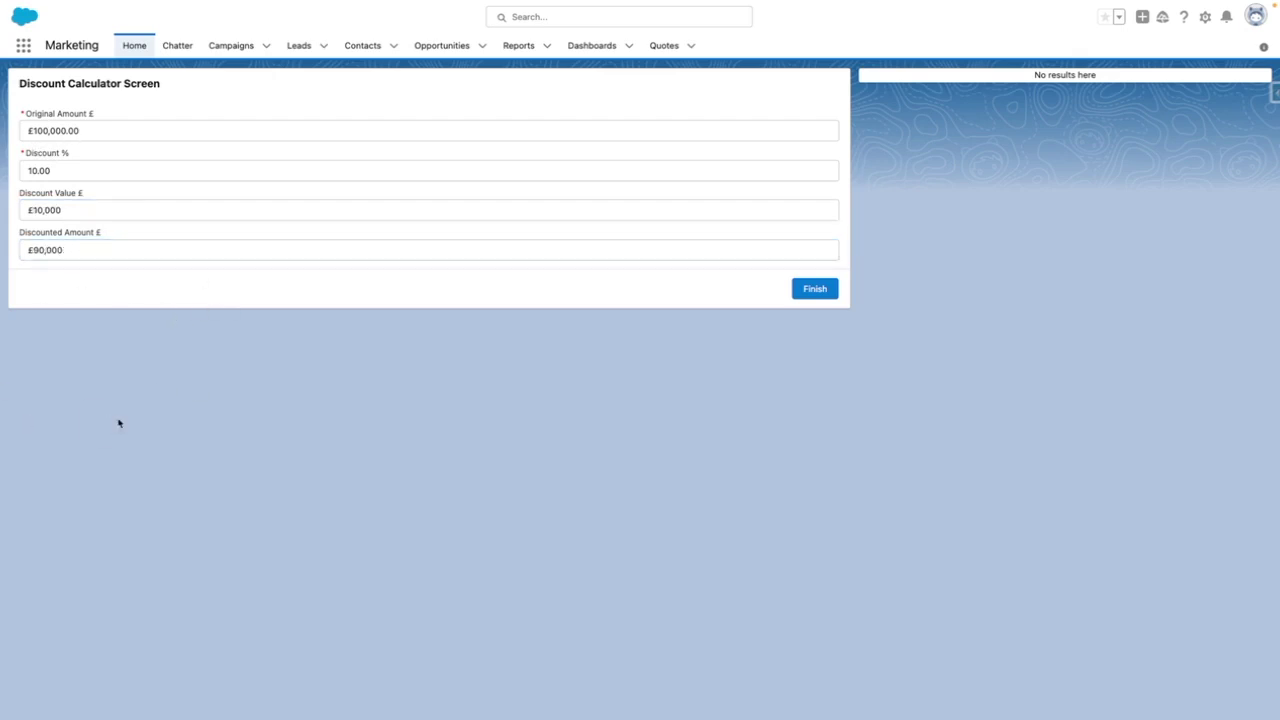